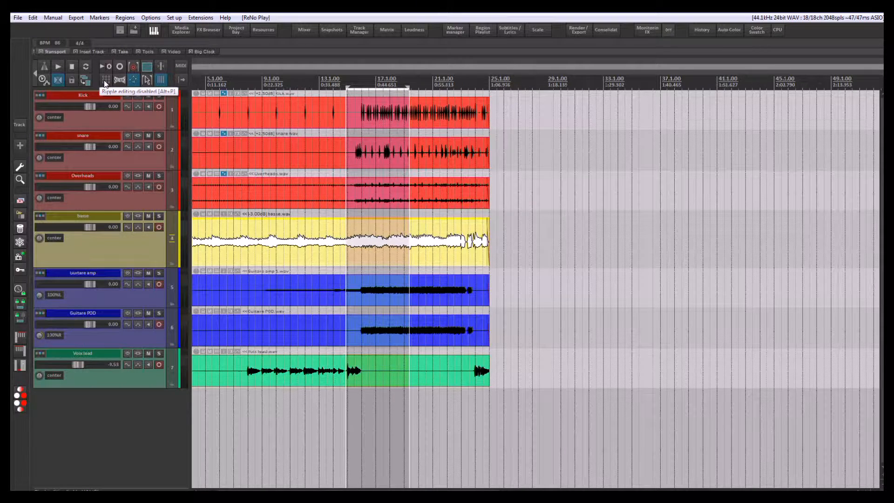
Set the time selection from bar 10.1 to 12.1, enable snapping, and target the bass item within it
scroll(326, 205, "up", 2)
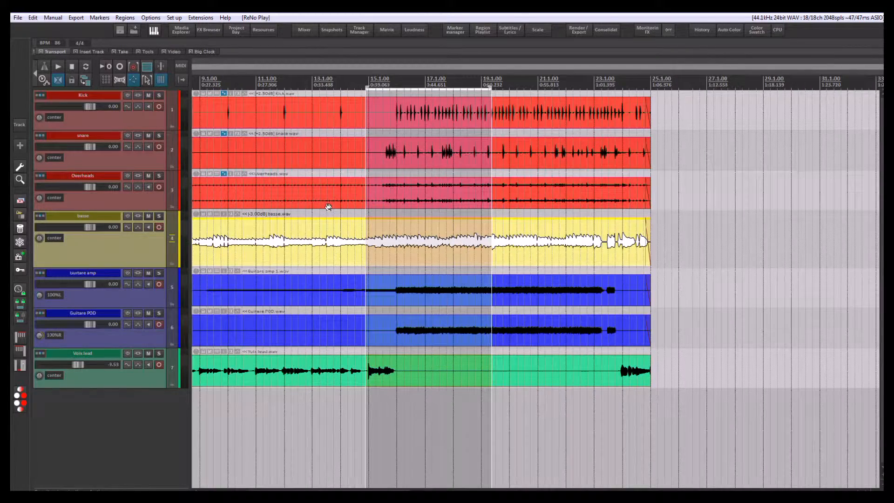
scroll(357, 255, "up", 3)
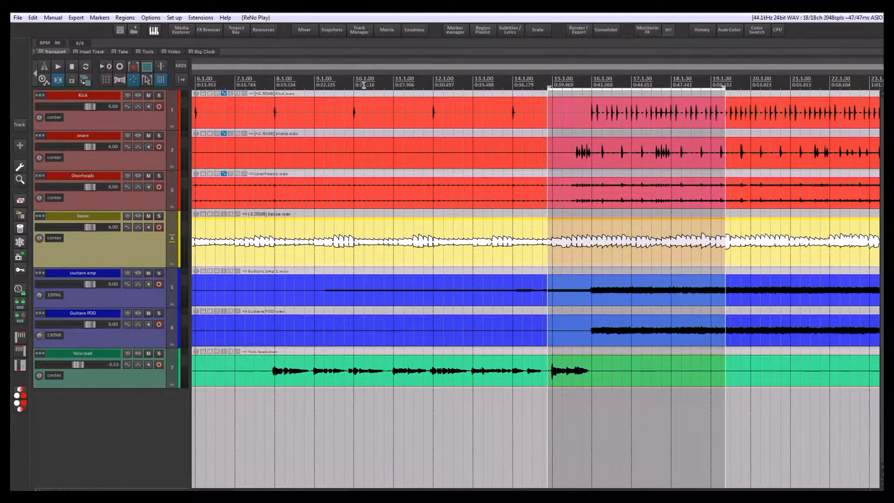
left_click_drag(358, 82, 433, 83)
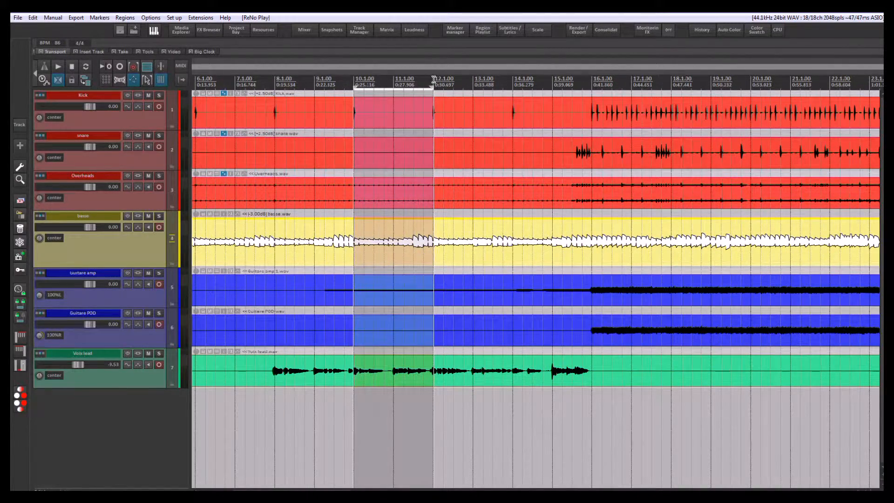
left_click(397, 238)
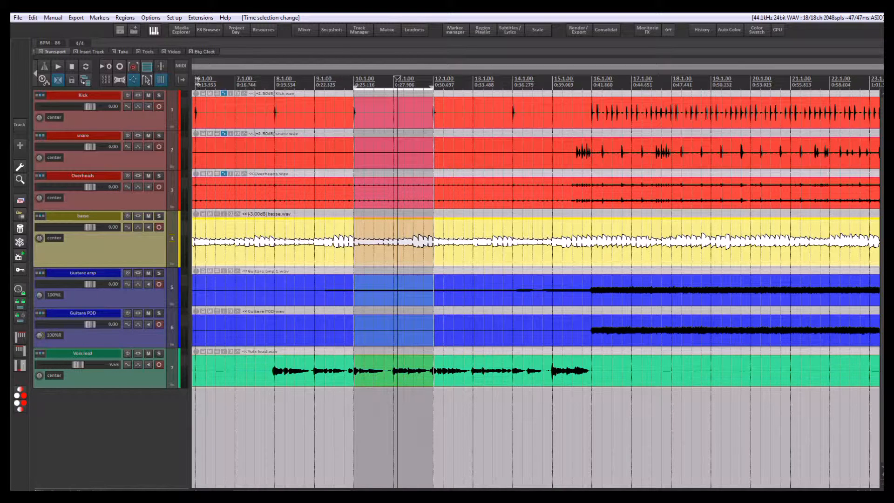
left_click(161, 67)
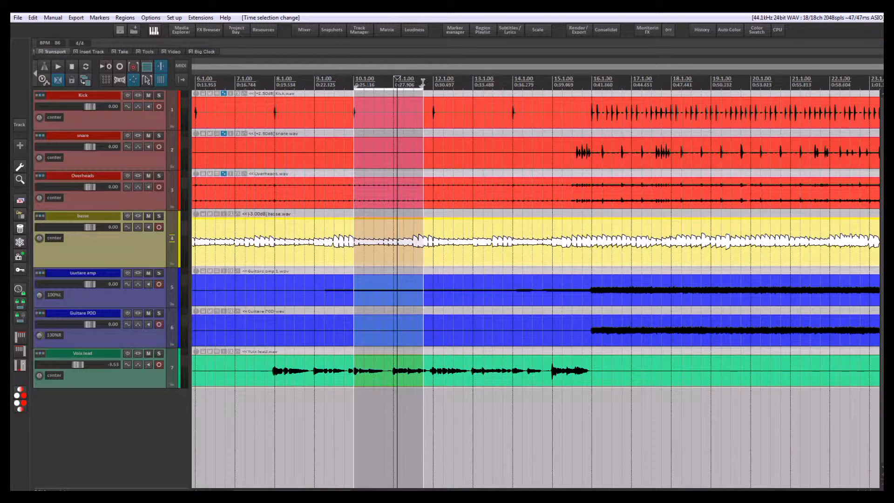
left_click(388, 233)
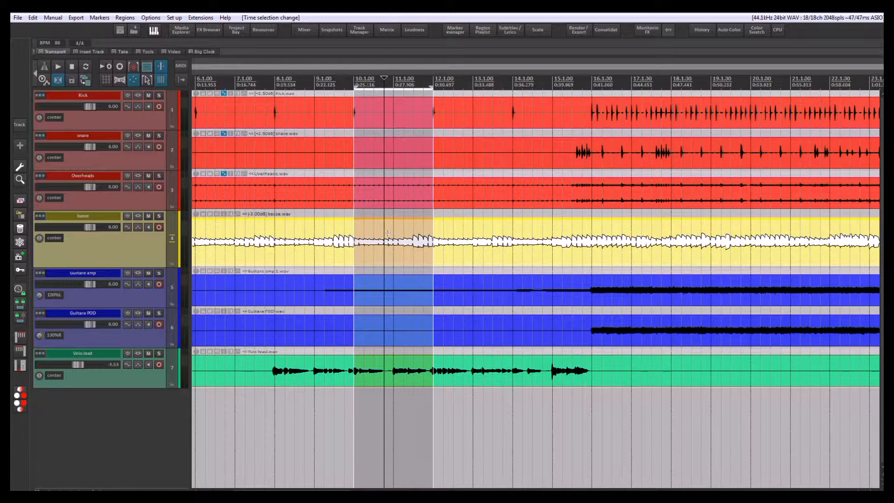
Try removing the selected span from the bass item, first without ripple editing and again with per-track ripple, undoing each removal
key("Delete")
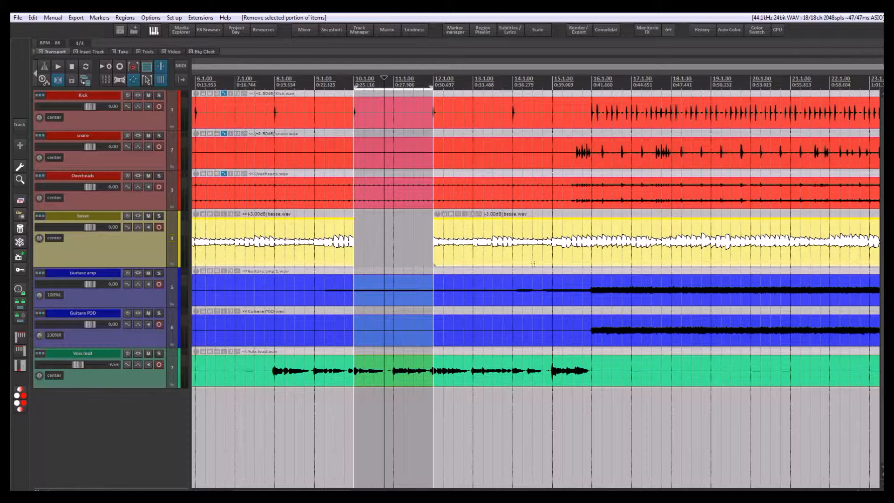
key("ctrl+z")
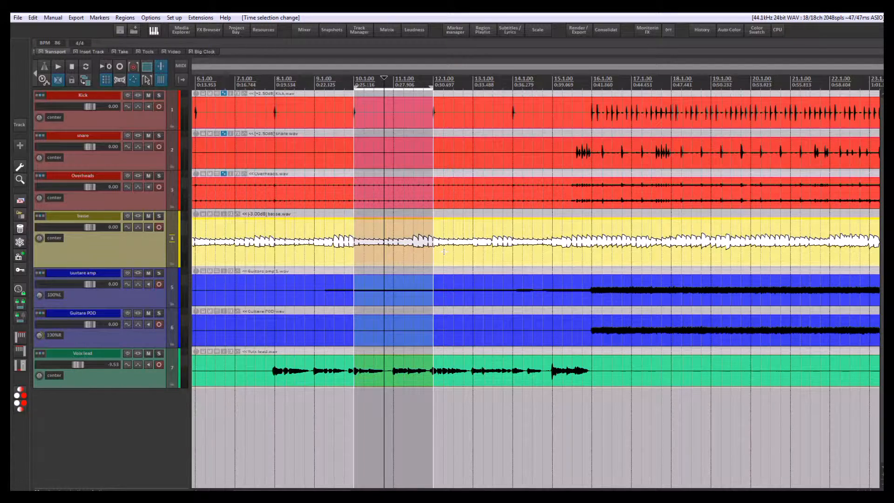
key("Delete")
scroll(551, 250, "down", 4)
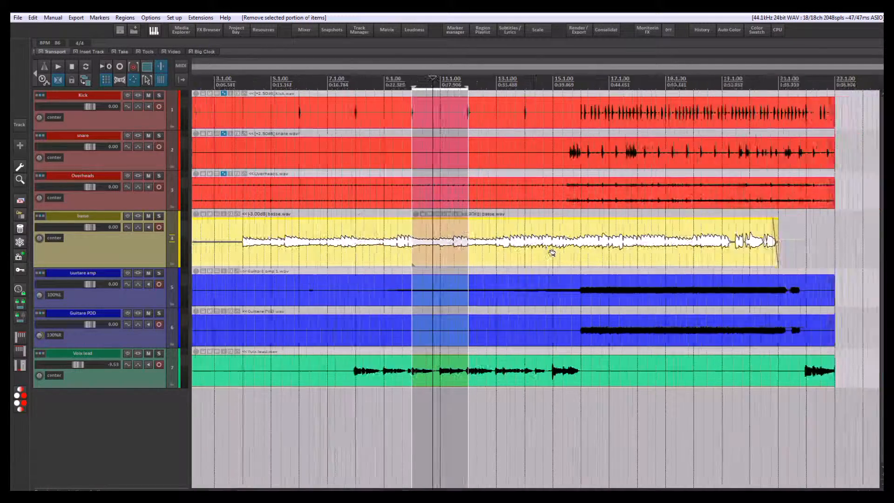
scroll(313, 238, "up", 4)
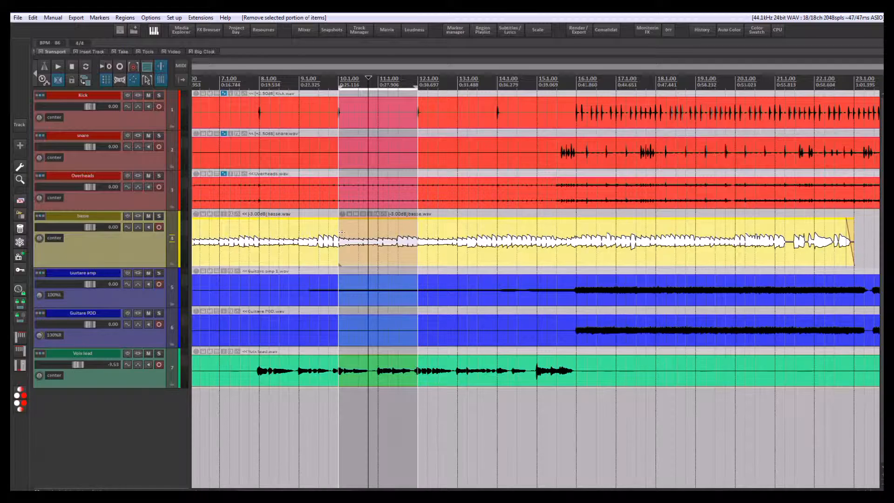
scroll(401, 234, "down", 3)
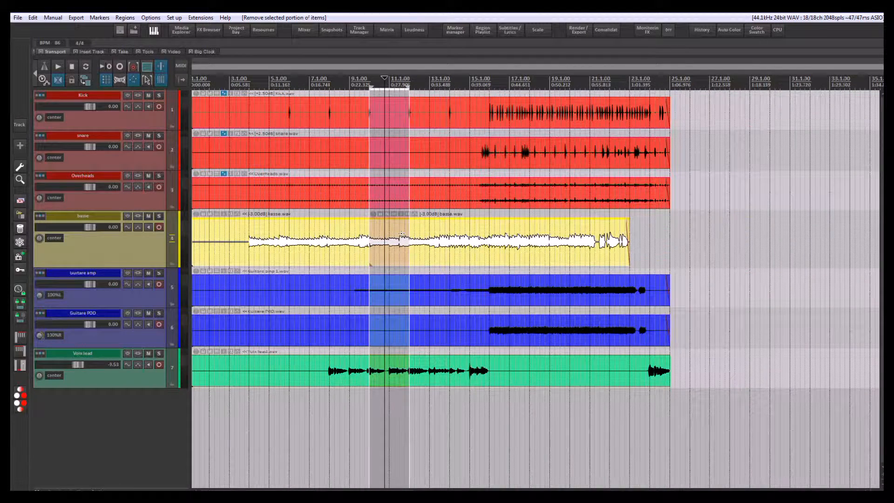
key("ctrl+z")
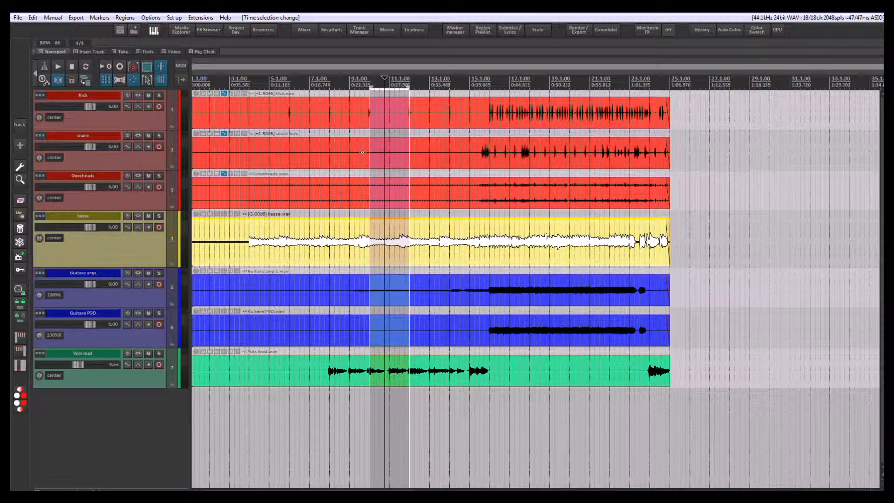
Select the items on all seven tracks and split them at bars 12 and 16
left_click(429, 82)
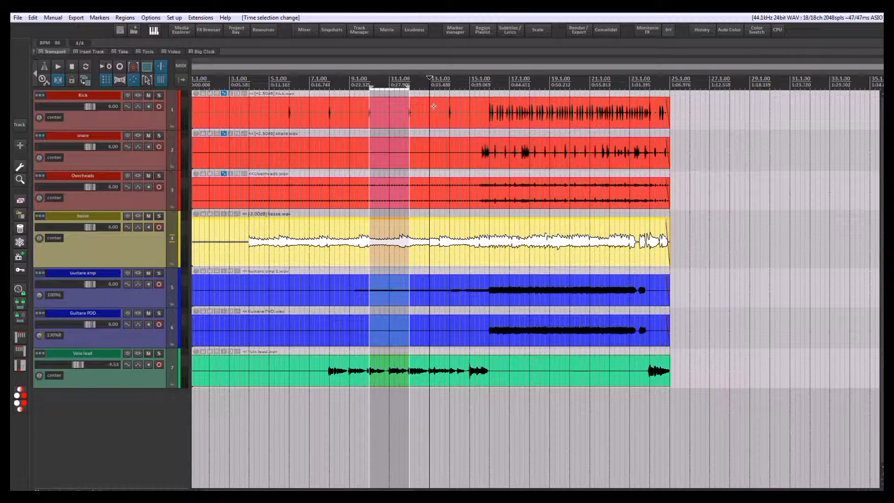
left_click(409, 106)
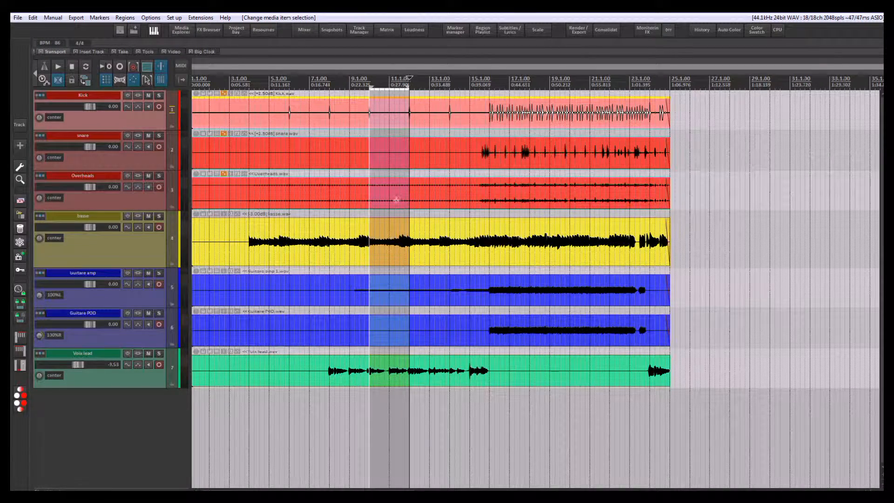
left_click_drag(429, 412, 399, 106)
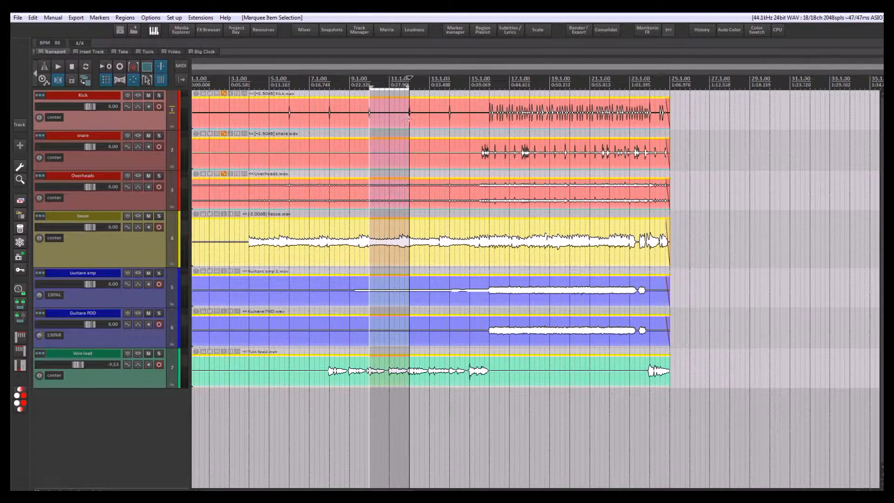
key("s")
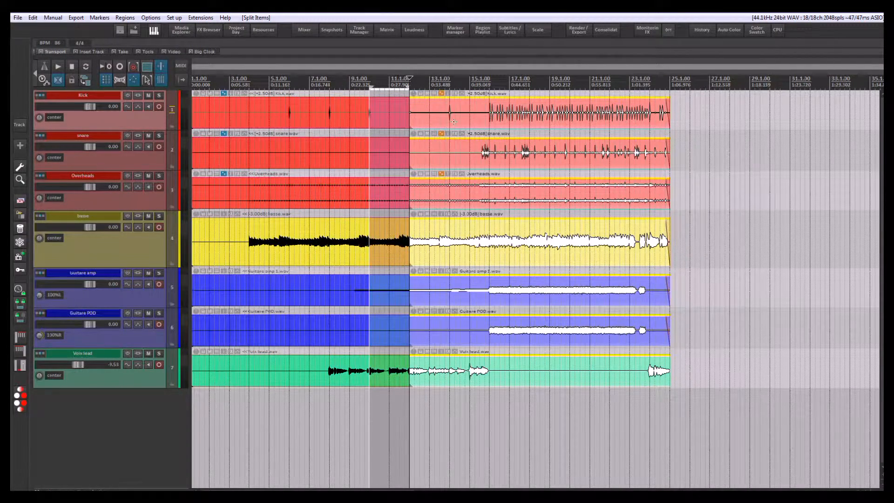
left_click(489, 81)
key("s")
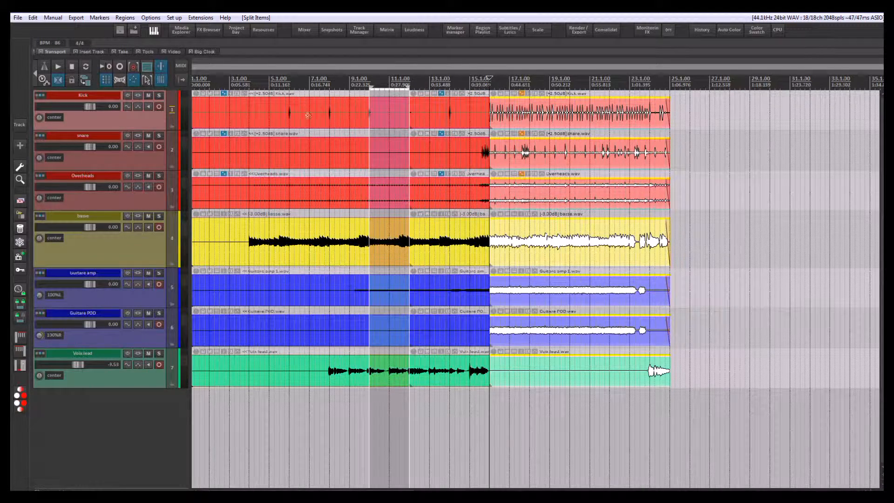
Try moving the middle section of all tracks, between bars 12 and 16, along the timeline and undo the move
left_click(445, 112)
left_click_drag(438, 374, 777, 125)
key("ctrl+z")
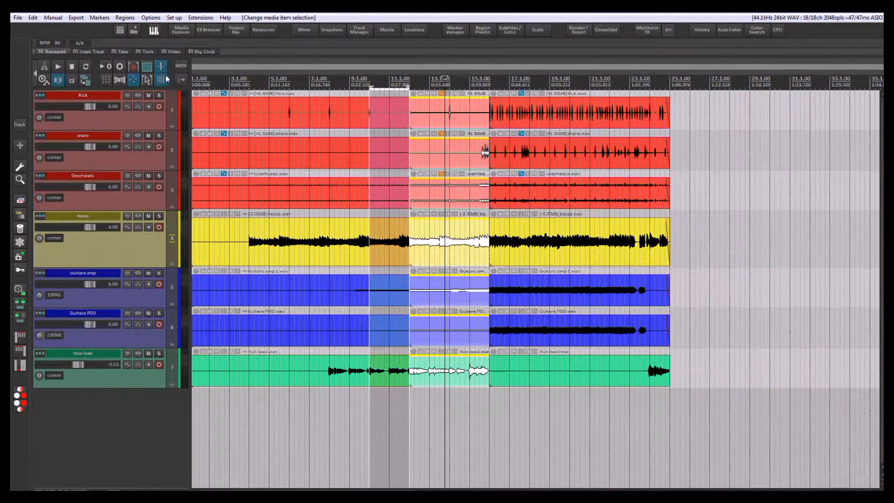
Set ripple editing to per-track and test shifting the middle bass item
left_click(107, 80)
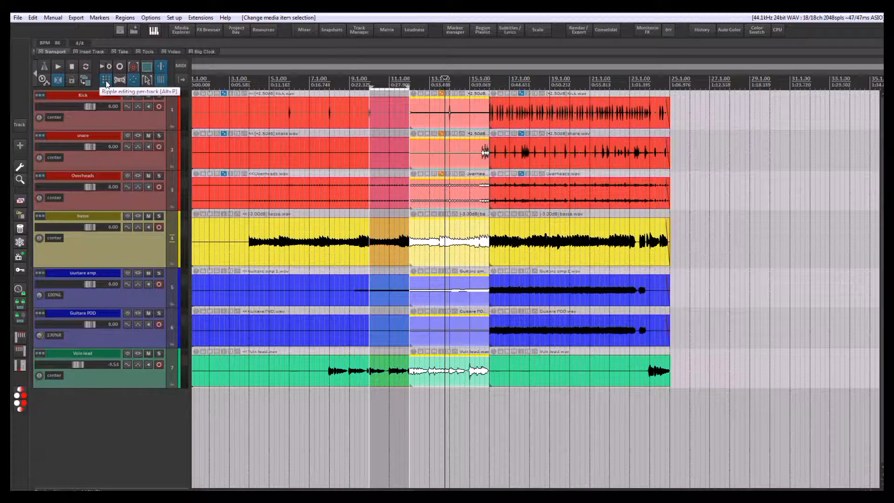
left_click(446, 109)
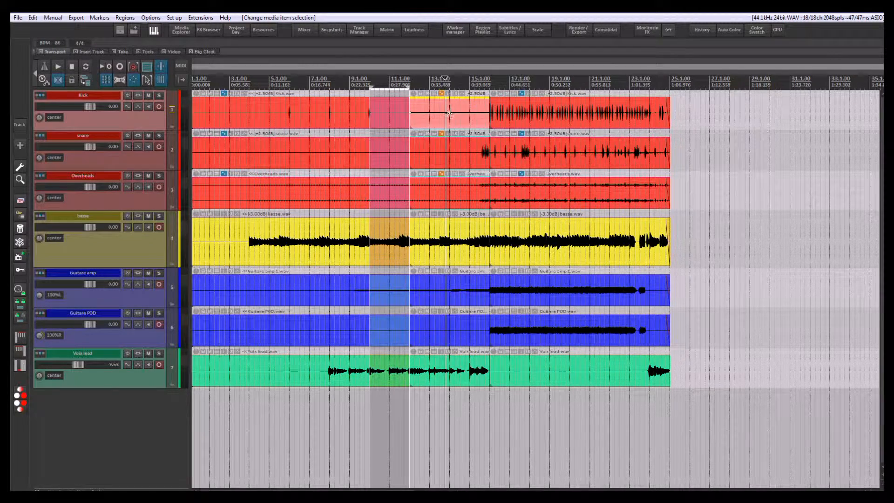
mouse_move(442, 241)
left_mouse_down()
mouse_move(673, 241)
mouse_move(692, 224)
mouse_move(466, 222)
mouse_move(670, 238)
mouse_move(452, 236)
mouse_move(707, 237)
mouse_move(450, 236)
left_mouse_up()
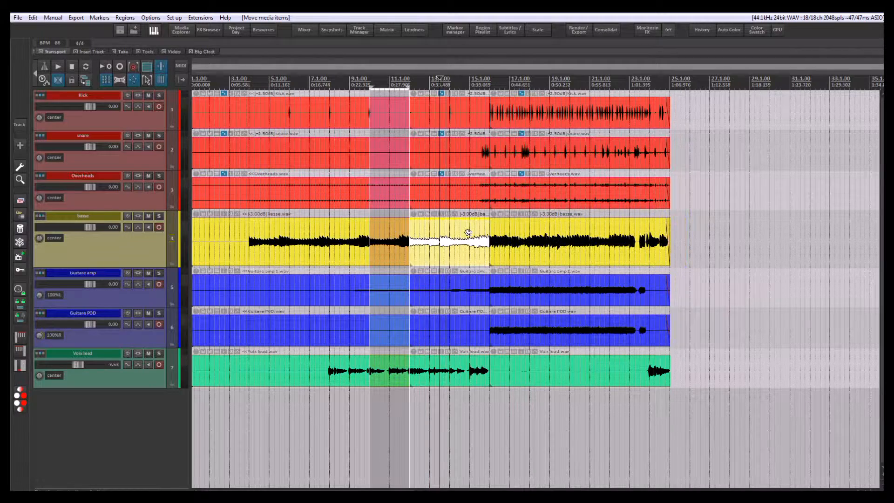
Set ripple editing to all tracks and test shifting the middle bass item, leaving it in place
left_click(106, 82)
mouse_move(450, 231)
left_mouse_down()
mouse_move(671, 235)
mouse_move(453, 222)
left_mouse_up()
left_click(380, 237)
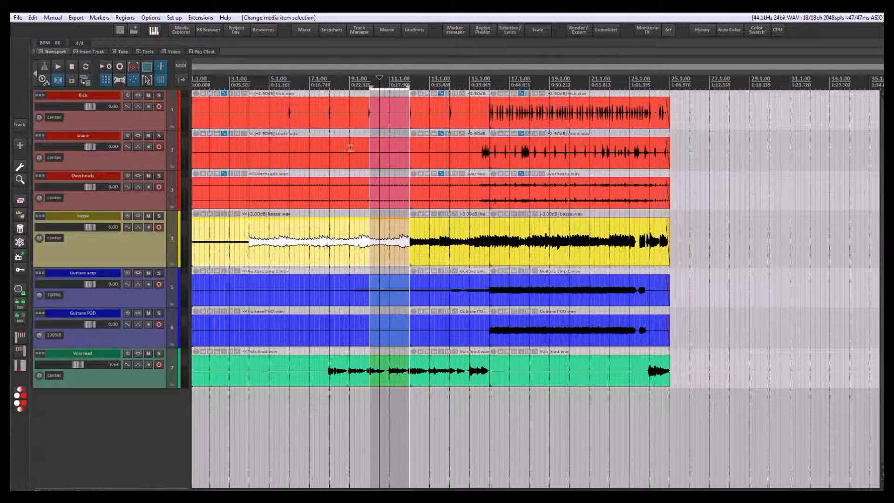
Set the time selection from bar 6.1 to 8.1, remove that span with all-track ripple, and undo the removal
left_click_drag(290, 85, 330, 84)
left_click(305, 238)
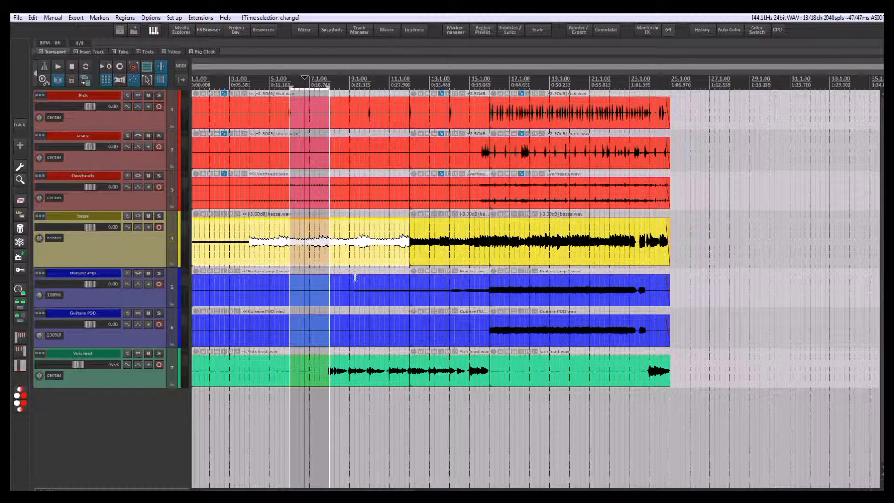
key("Delete")
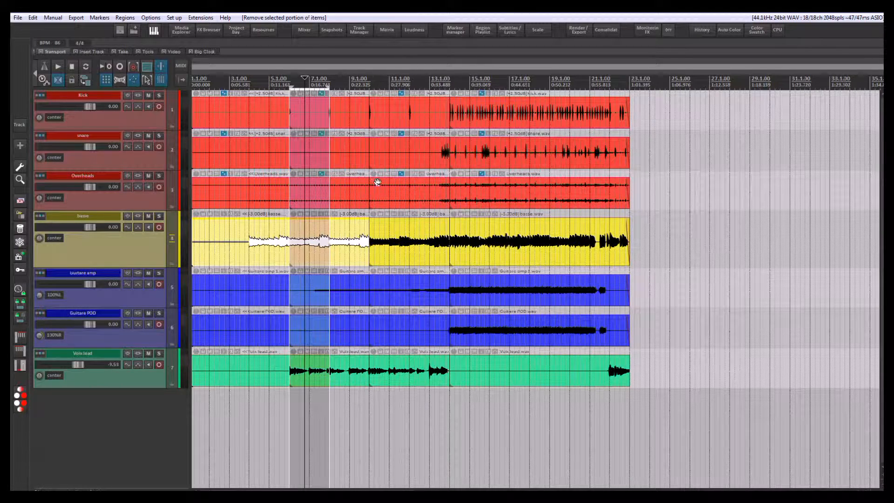
key("ctrl+z")
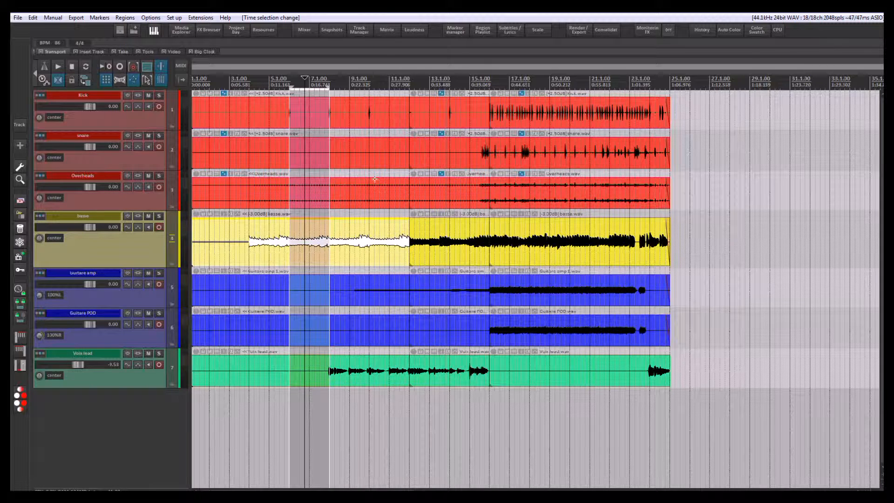
Turn ripple editing off and move the last bass item so it starts at bar 23
left_click(106, 79)
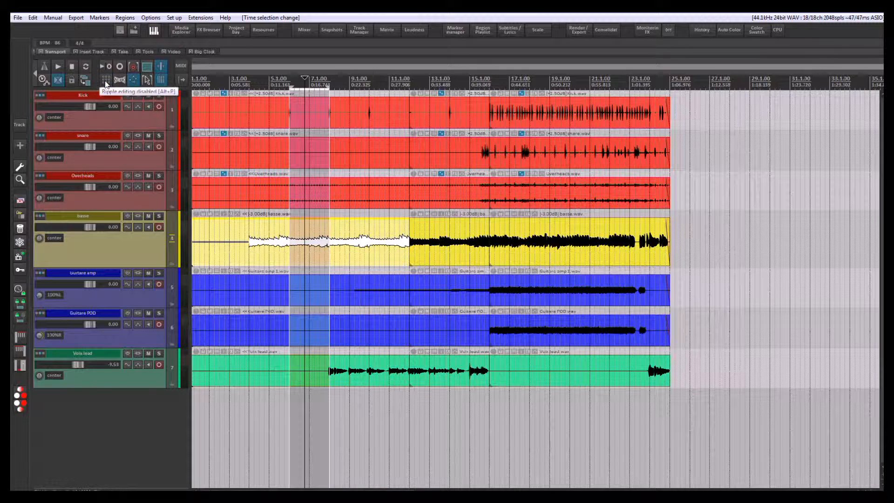
left_click(106, 79)
left_click(106, 81)
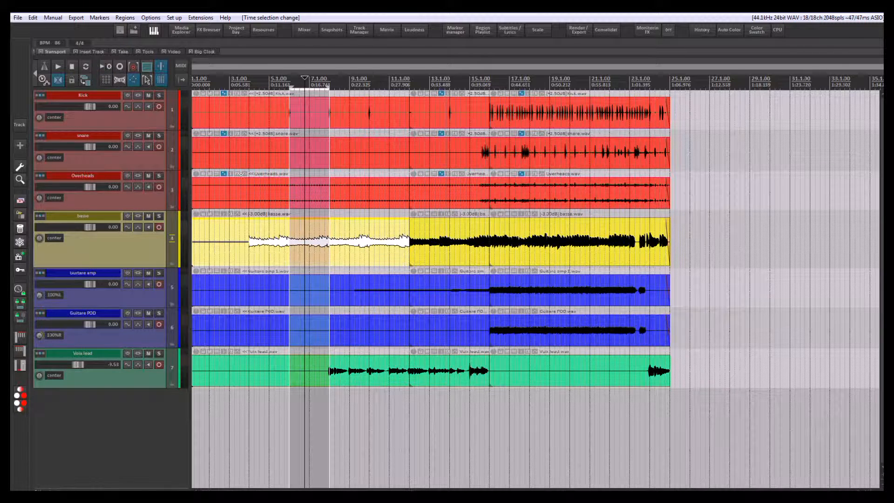
left_click_drag(508, 238, 653, 238)
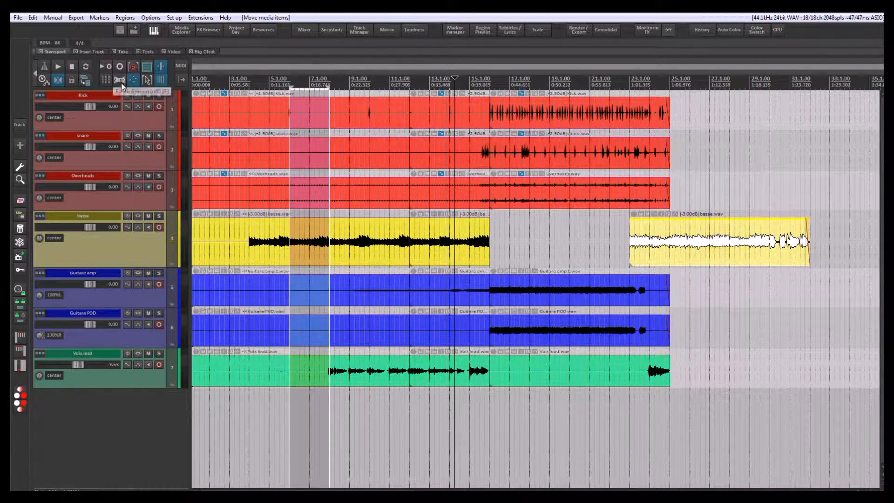
Delete the bass item that was moved to bar 23
scroll(445, 248, "up", 3)
scroll(445, 248, "down", 3)
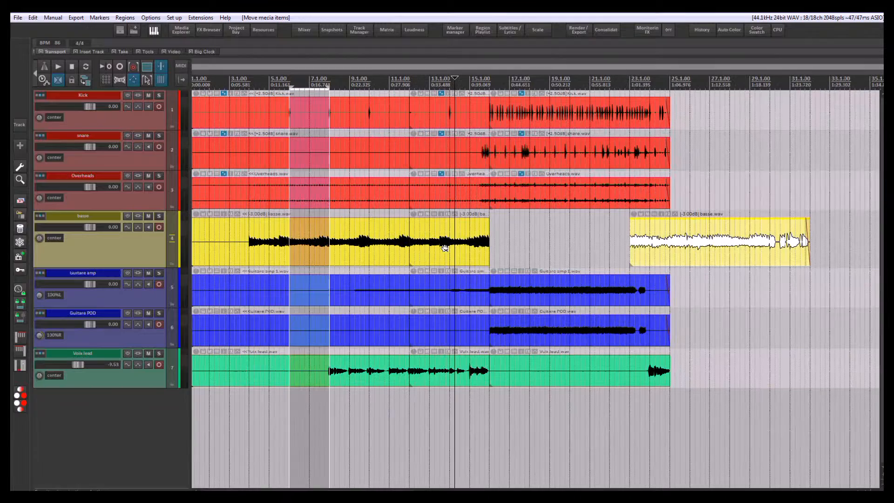
left_click(727, 241)
key("Delete")
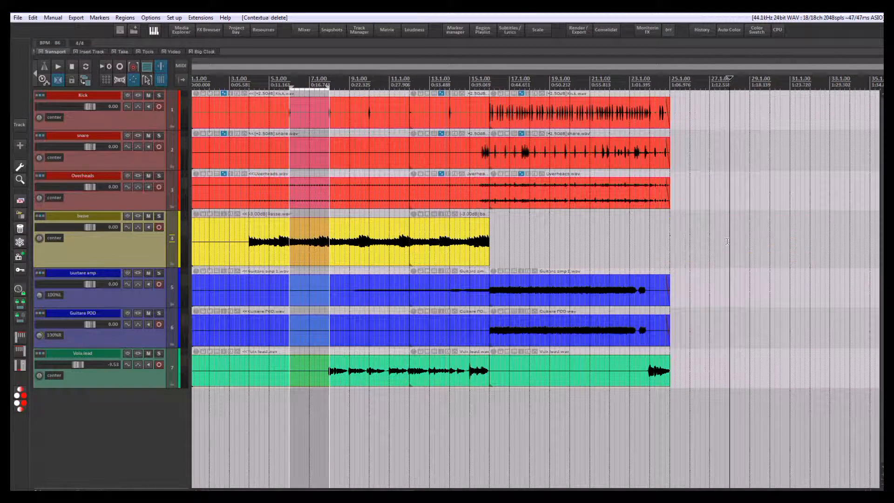
Trim the start of the remaining middle bass item to bar 13
left_click(460, 234)
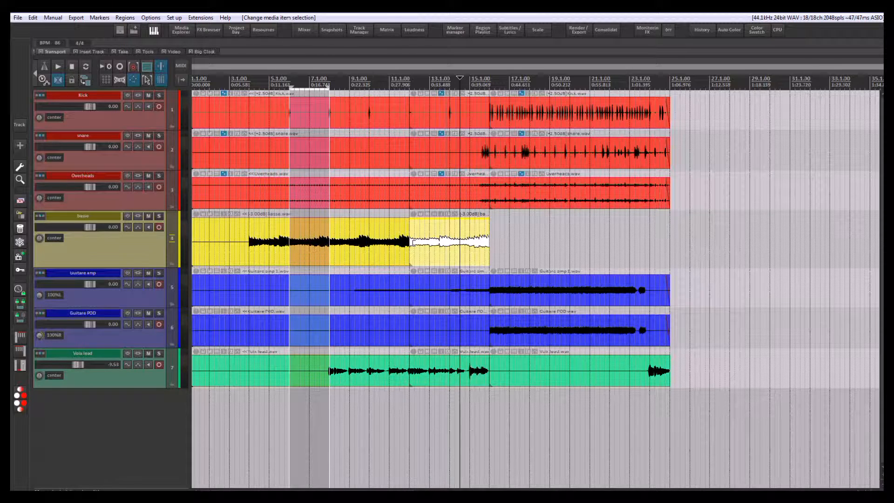
left_click_drag(413, 243, 489, 216)
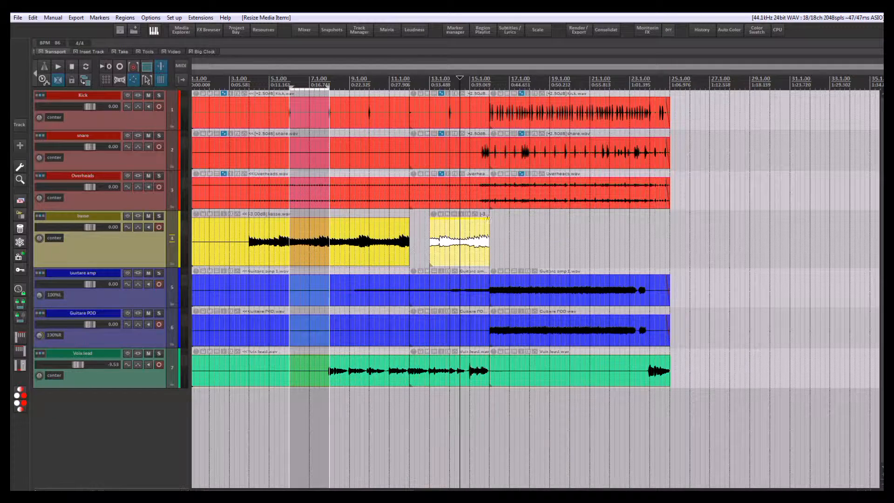
Turn on the alternative item-editing mode and test resizing both edges of the trimmed bass item
left_click(121, 82)
mouse_move(487, 241)
left_mouse_down()
mouse_move(666, 239)
mouse_move(489, 240)
left_mouse_up()
mouse_move(430, 240)
left_mouse_down()
mouse_move(365, 240)
mouse_move(430, 238)
left_mouse_up()
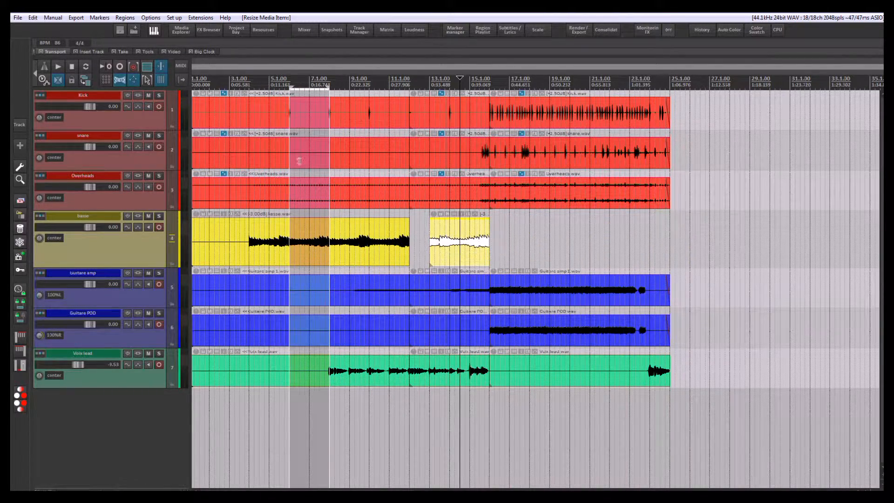
Turn that editing mode off, then extend the trimmed bass item's start back to bar 12 and its end to bar 25
left_click(122, 81)
mouse_move(490, 246)
left_mouse_down()
mouse_move(645, 251)
mouse_move(489, 251)
left_mouse_up()
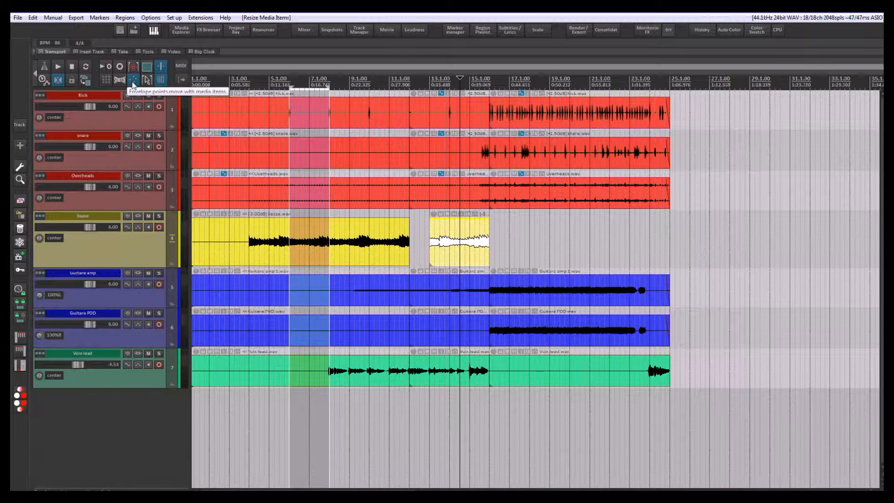
left_click_drag(432, 247, 410, 247)
left_click_drag(490, 247, 669, 246)
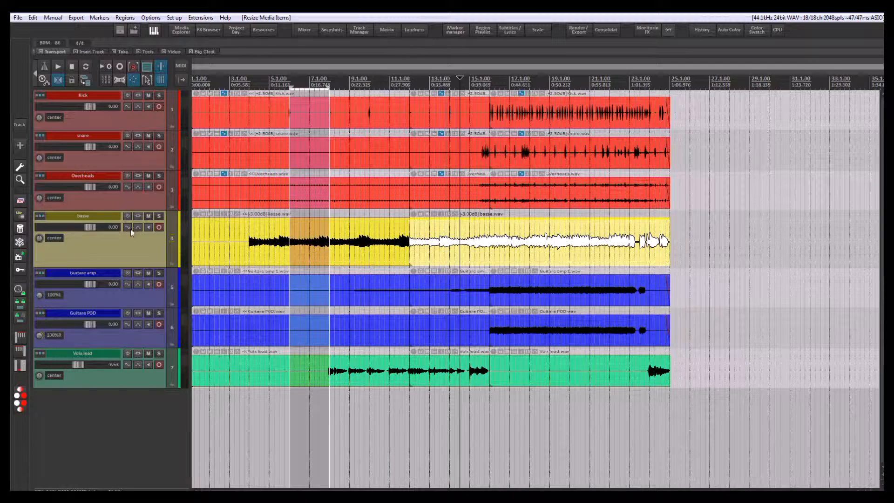
Enable the volume take envelope on the bass item at bar 12 and draw a wavy curve from about bar 12 to bar 22
scroll(455, 235, "up", 3)
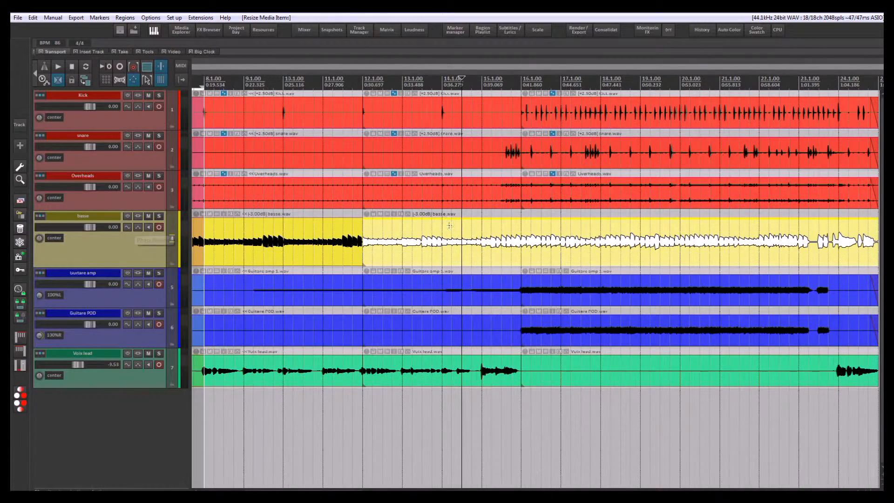
left_click(408, 215)
left_click(422, 265)
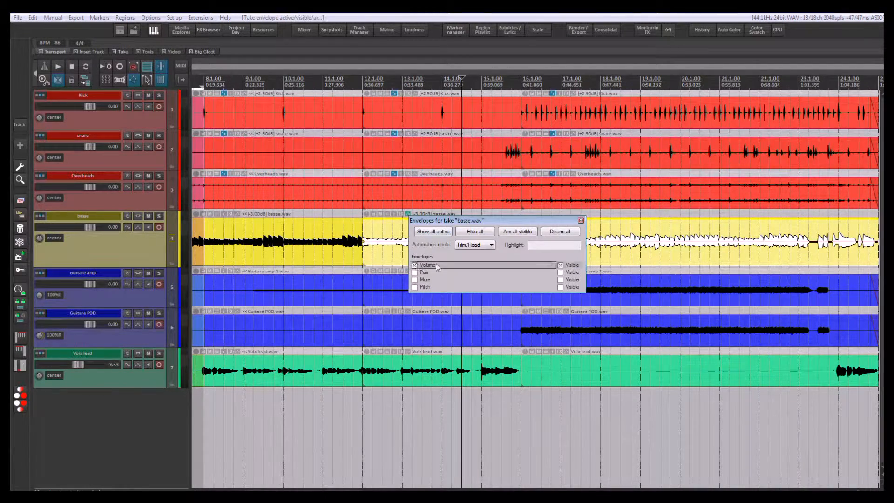
left_click(581, 221)
scroll(480, 241, "down", 2)
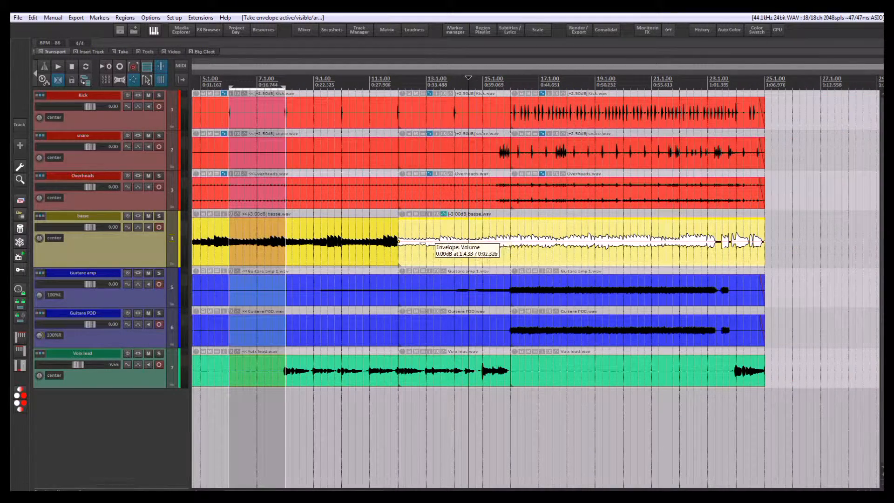
left_click_drag(413, 240, 690, 236)
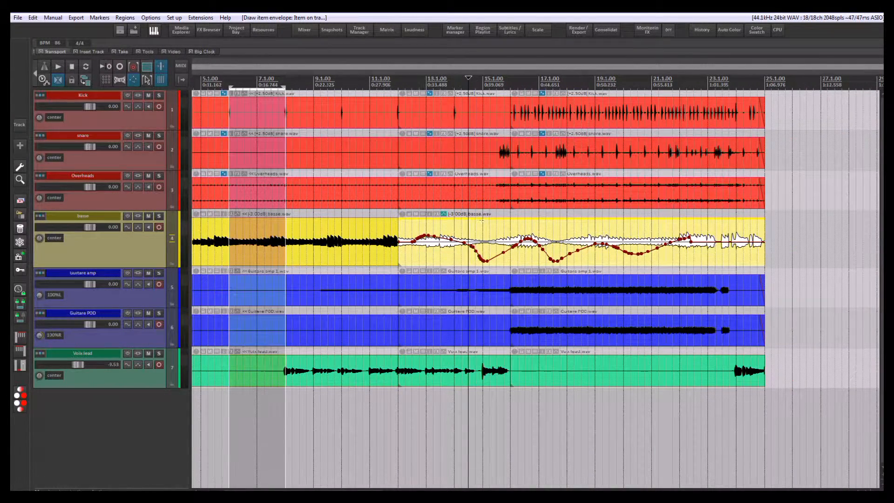
Inspect the envelopes available for the bass take, keeping the drawn volume curve in view
left_click(441, 215)
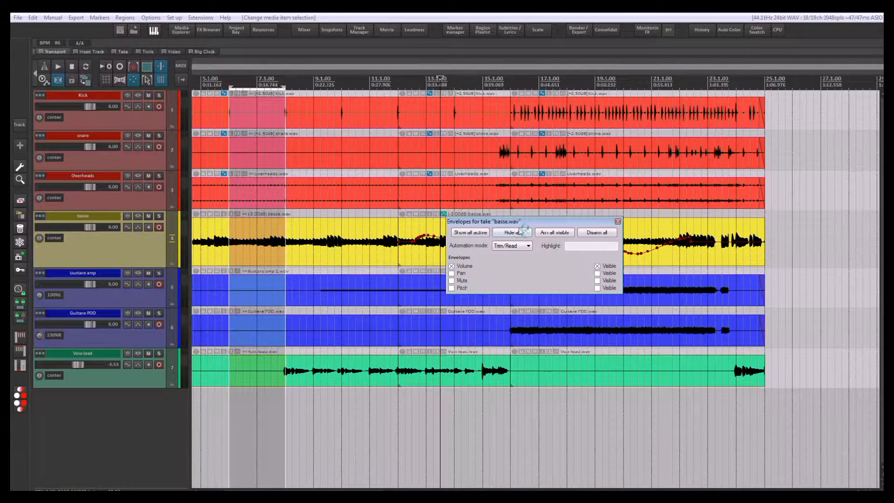
left_click_drag(521, 222, 612, 224)
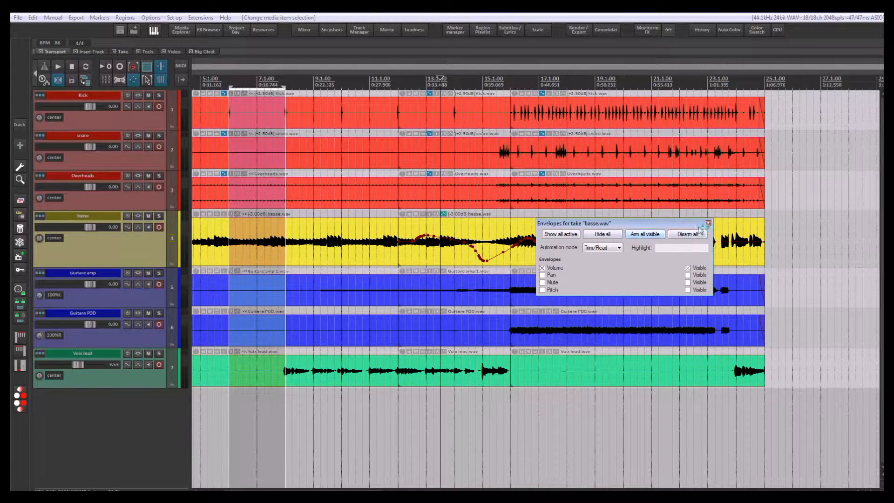
left_click(708, 224)
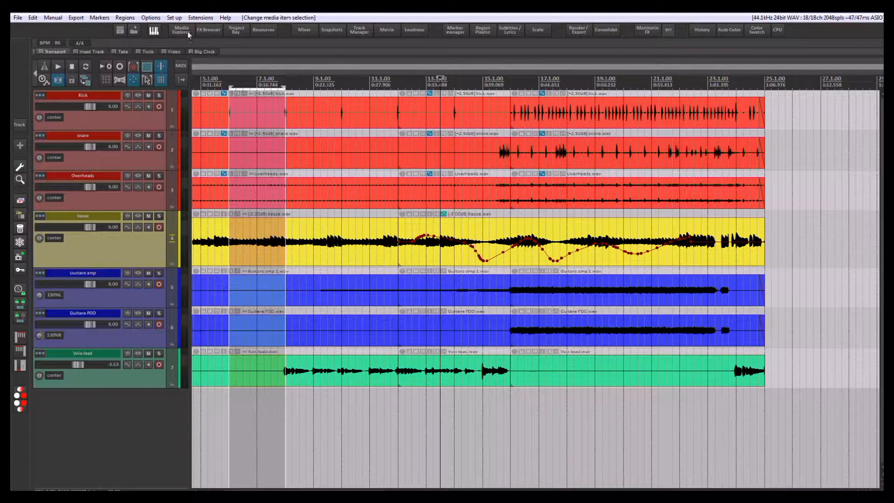
Find ReaEQ among the Cockos plug-ins and add it to the second bass item
left_click(205, 30)
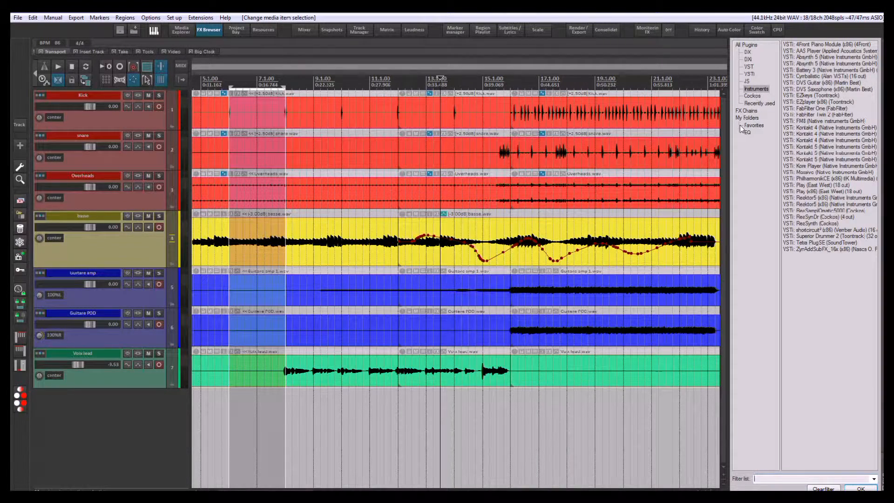
left_click(750, 67)
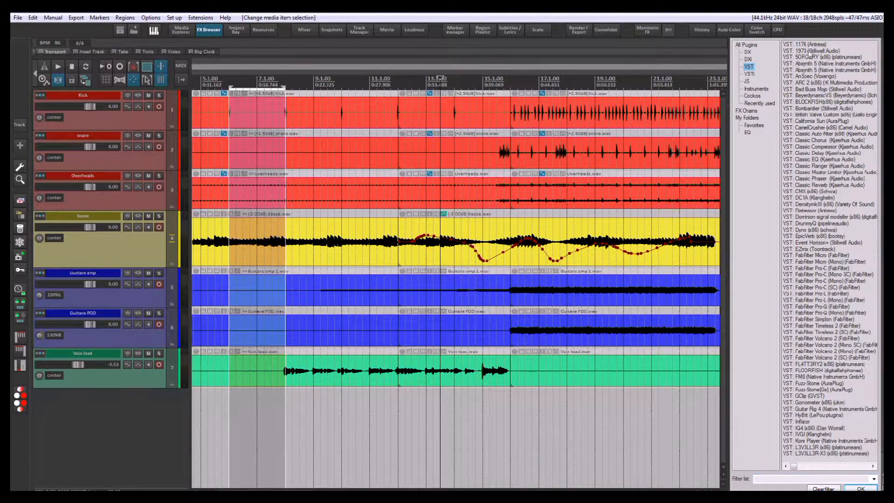
left_click(753, 96)
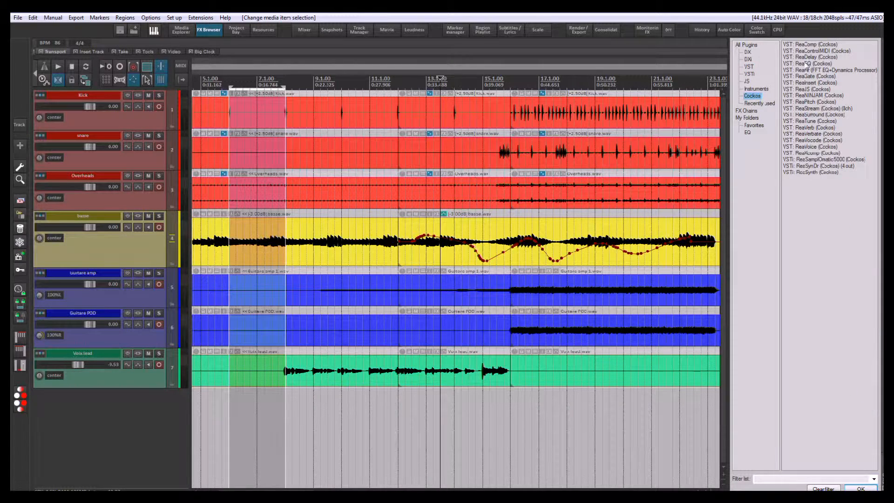
left_click_drag(458, 218, 458, 219)
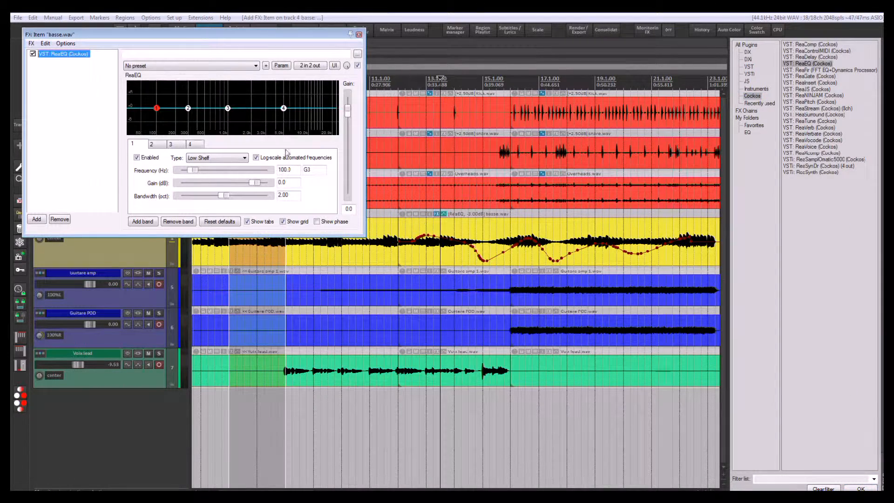
Set ReaEQ's band 2 gain to 0.2 dB and show that parameter's take envelope on the bass item
left_click_drag(207, 38, 463, 172)
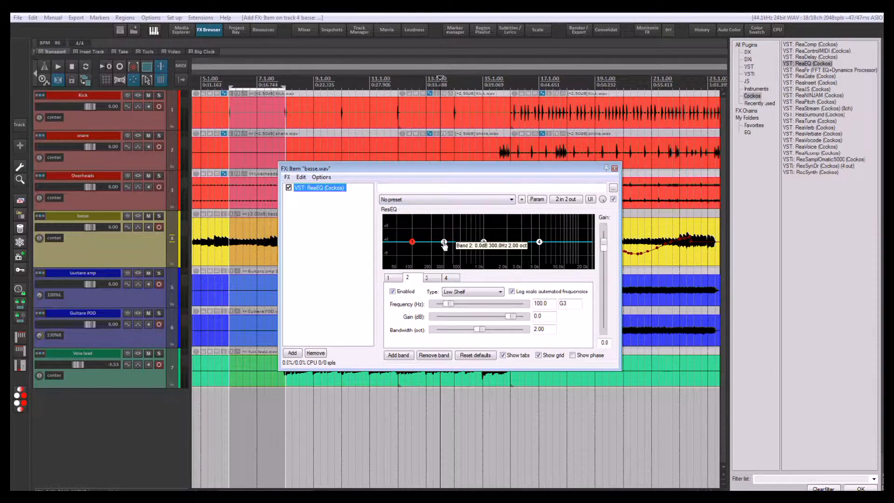
mouse_move(445, 242)
left_mouse_down()
mouse_move(444, 233)
mouse_move(444, 252)
mouse_move(444, 242)
left_mouse_up()
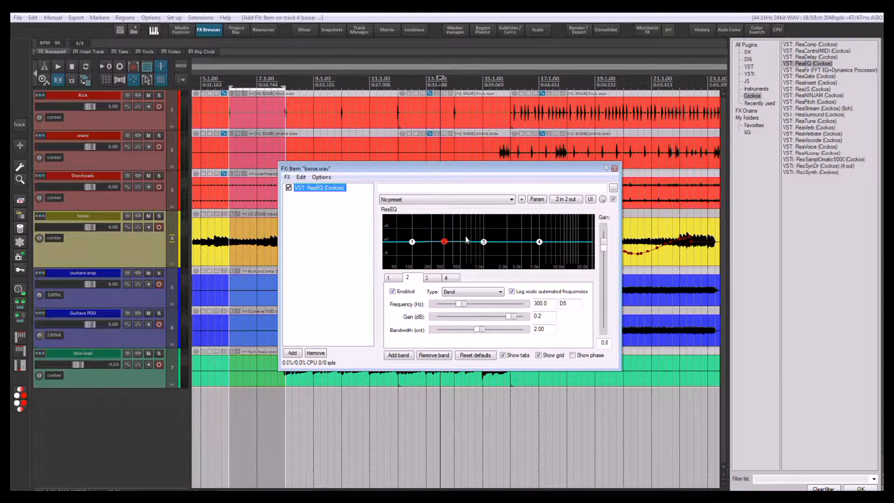
left_click(538, 199)
left_click(555, 220)
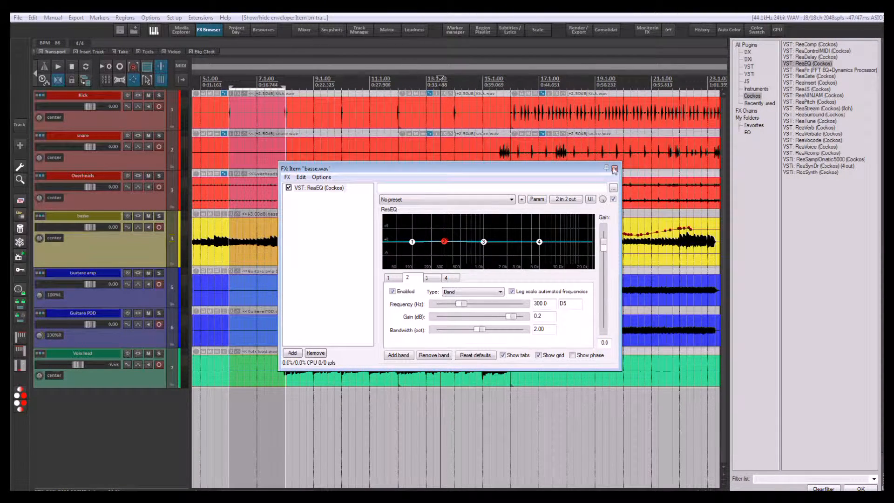
left_click(615, 169)
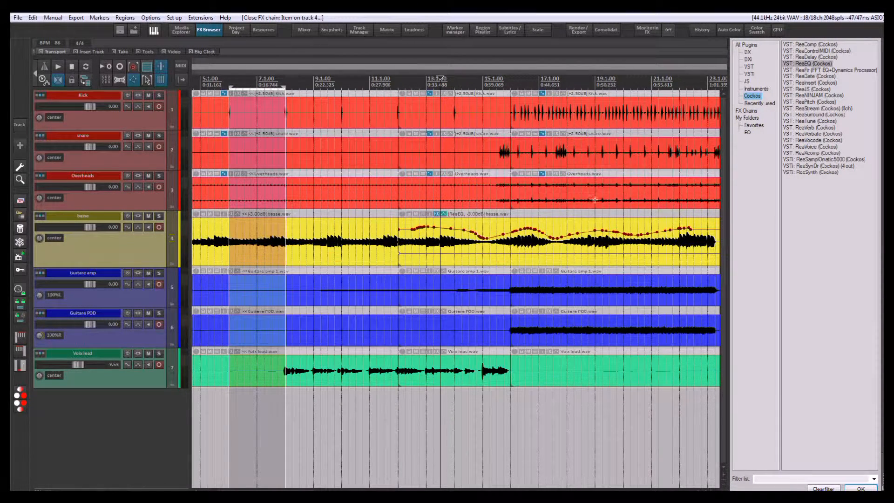
Check the bass take's envelope list, hide the FX browser and draw a wavy band 2 gain curve from about bar 13 to bar 23
left_click(444, 213)
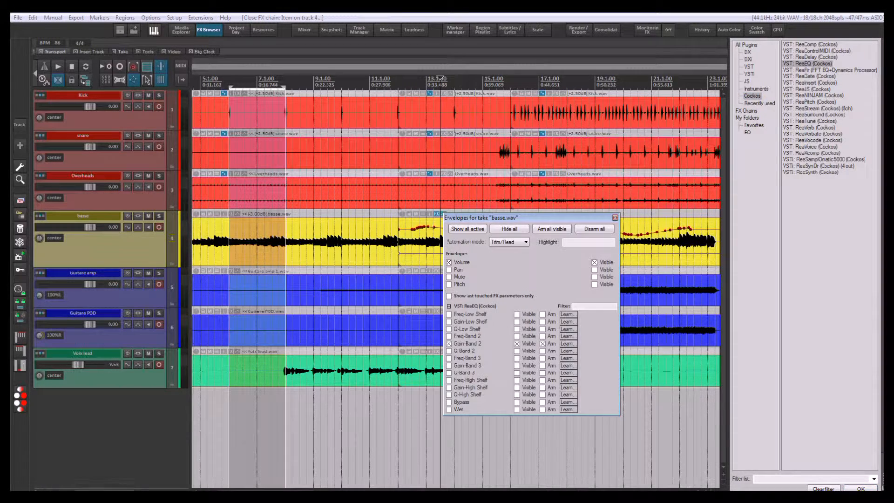
left_click(615, 217)
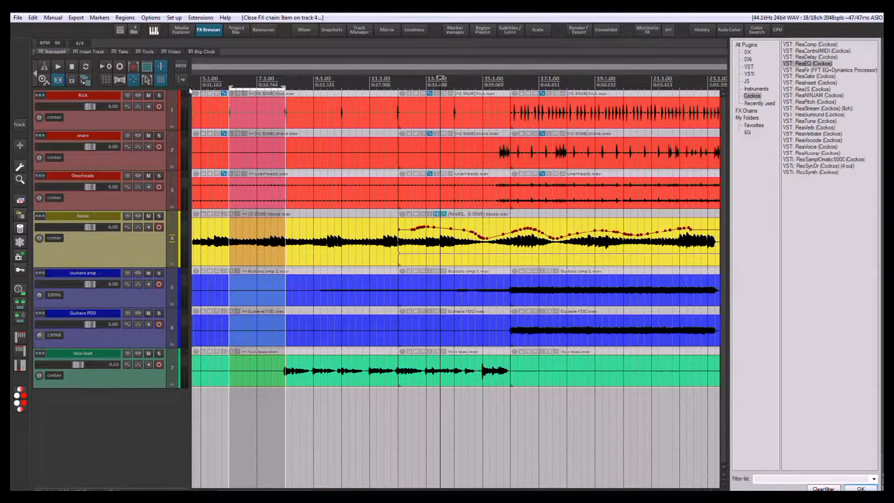
left_click(210, 32)
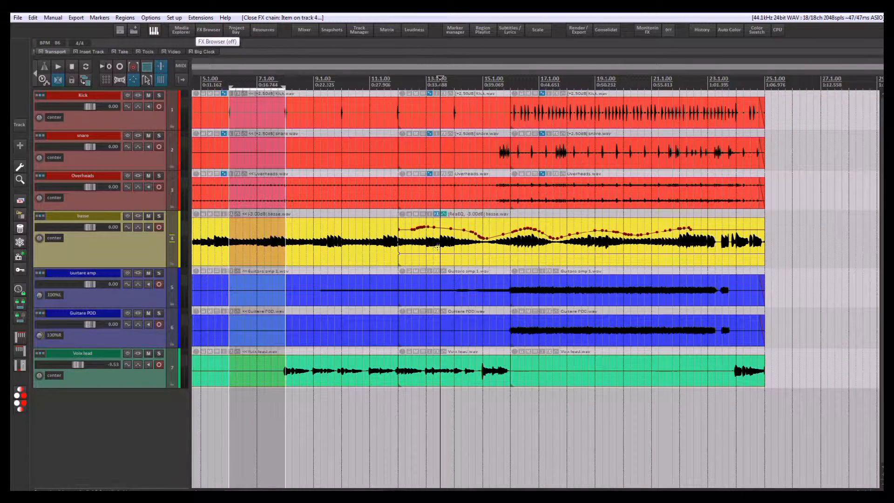
mouse_move(437, 249)
left_mouse_down()
mouse_move(557, 237)
mouse_move(725, 246)
left_mouse_up()
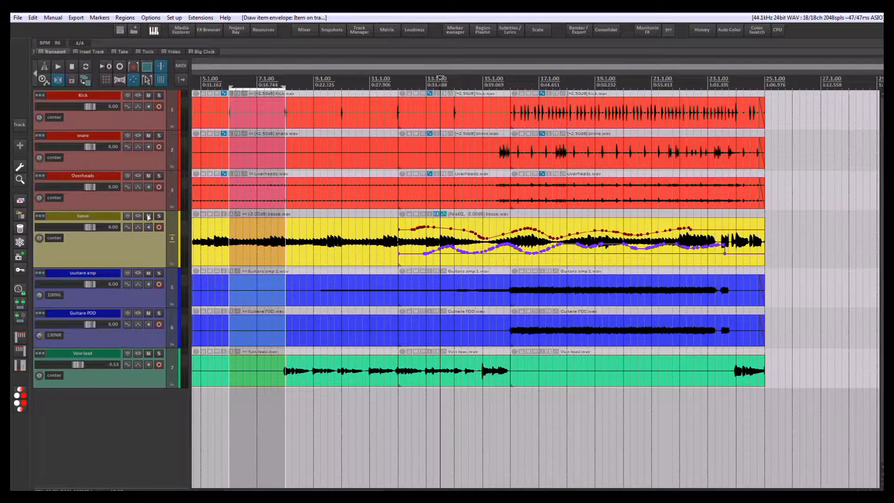
Solo the bass track and play from shortly before bar 13 with the item's ReaEQ window open
left_click(437, 214)
left_click_drag(372, 164, 630, 189)
left_click(419, 80)
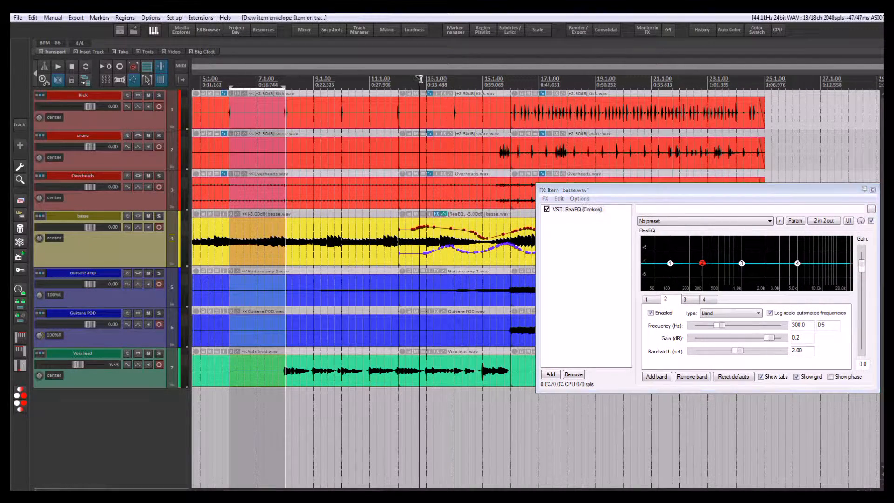
left_click(159, 217)
key("space")
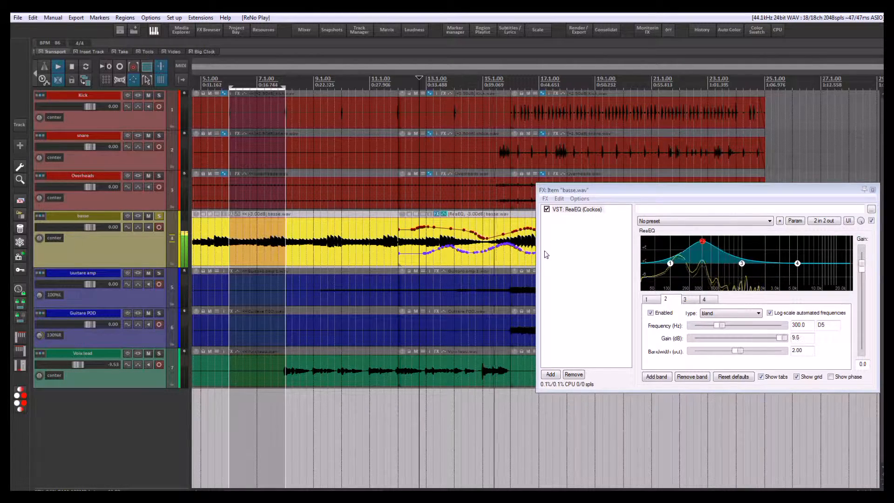
Stop playback, close the item's ReaEQ window and unsolo the bass track
key("space")
left_click_drag(756, 188, 526, 192)
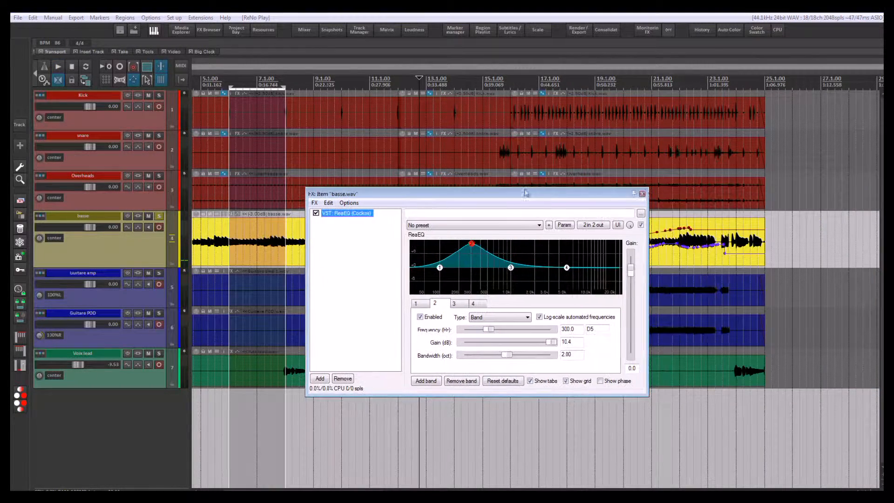
left_click(643, 193)
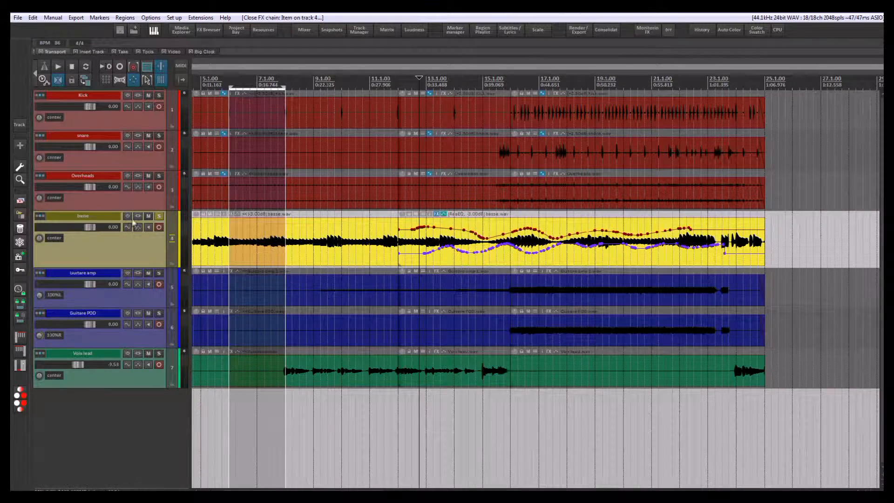
left_click(158, 216)
Remove ReaEQ from the second bass item and disable its volume take envelope
scroll(401, 237, "down", 4)
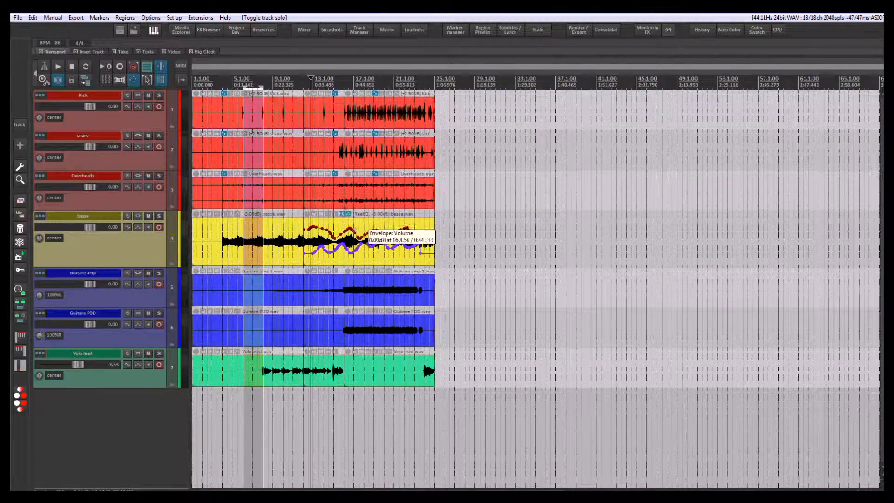
left_click(344, 227)
mouse_move(344, 227)
left_mouse_down()
mouse_move(581, 226)
mouse_move(346, 224)
left_mouse_up()
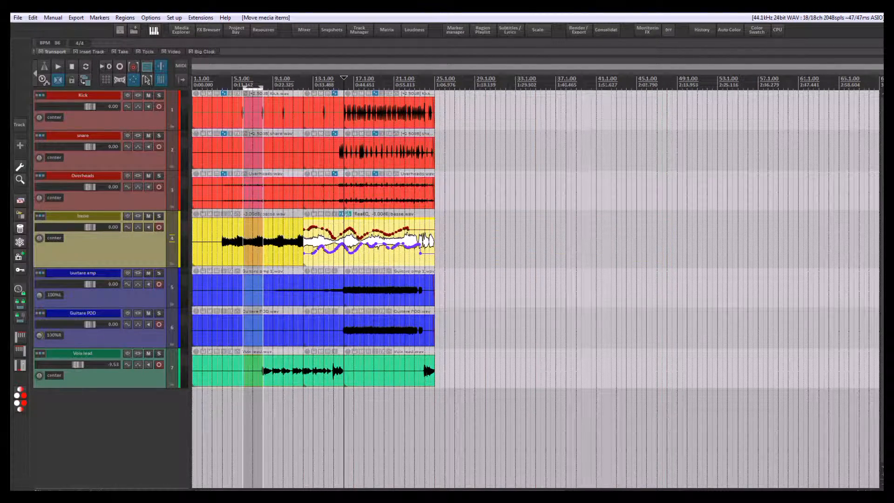
left_click(347, 213, "alt")
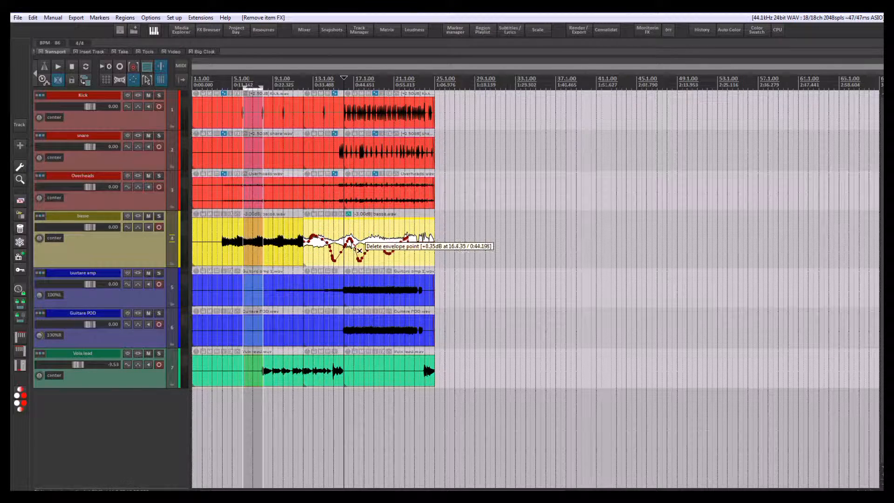
left_click(349, 214)
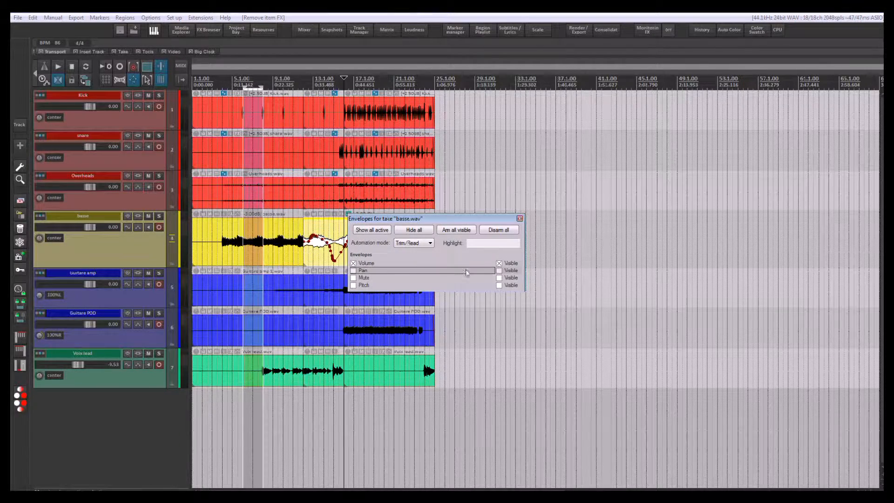
left_click(506, 271)
left_click(241, 231)
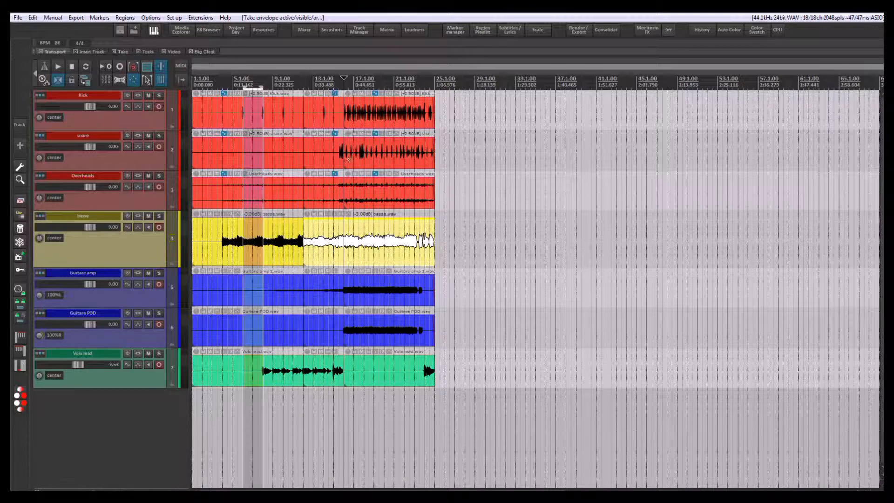
Show the bass track's volume envelope and draw a wavy curve on it from about bar 11 to bar 32
left_click(138, 228)
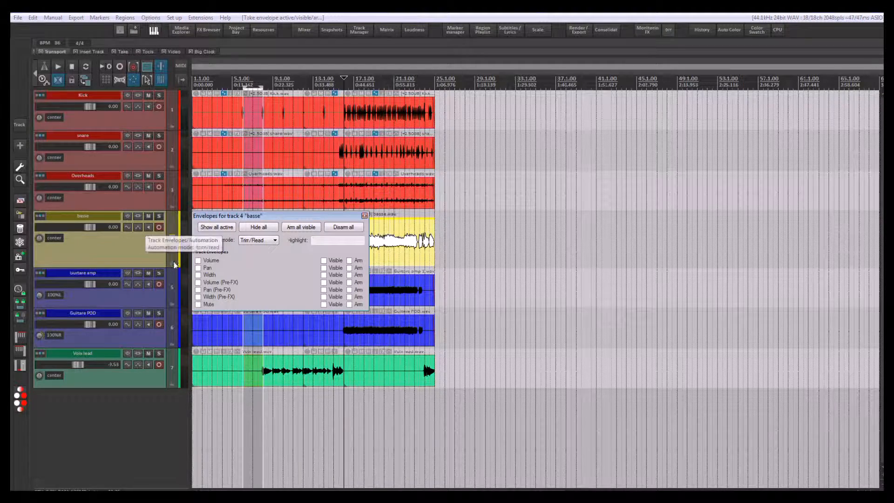
left_click(255, 261)
left_click(364, 216)
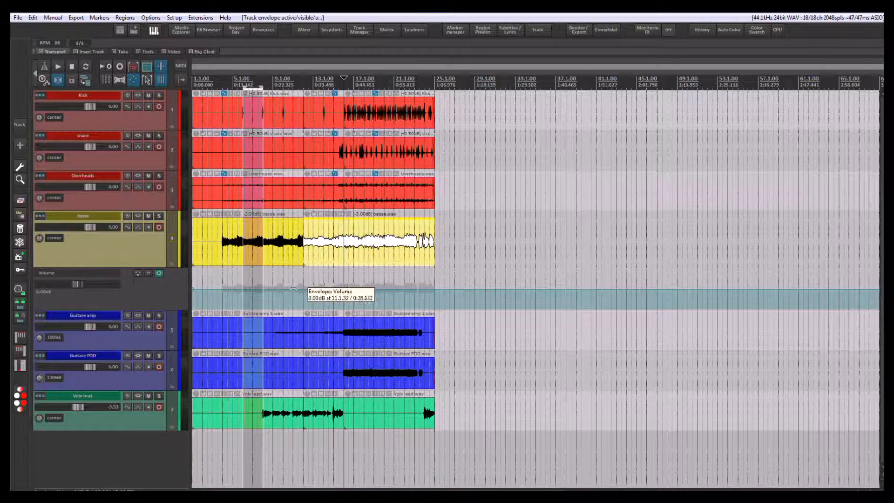
left_click(289, 288)
left_click_drag(289, 287, 507, 287)
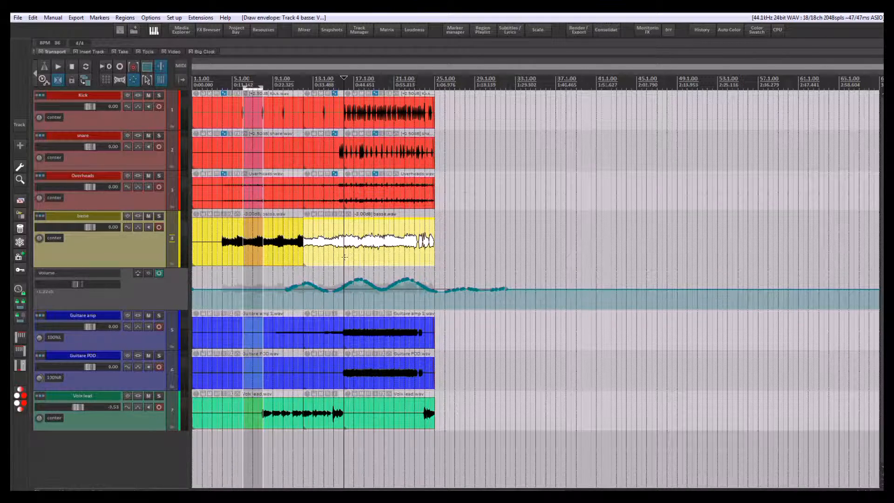